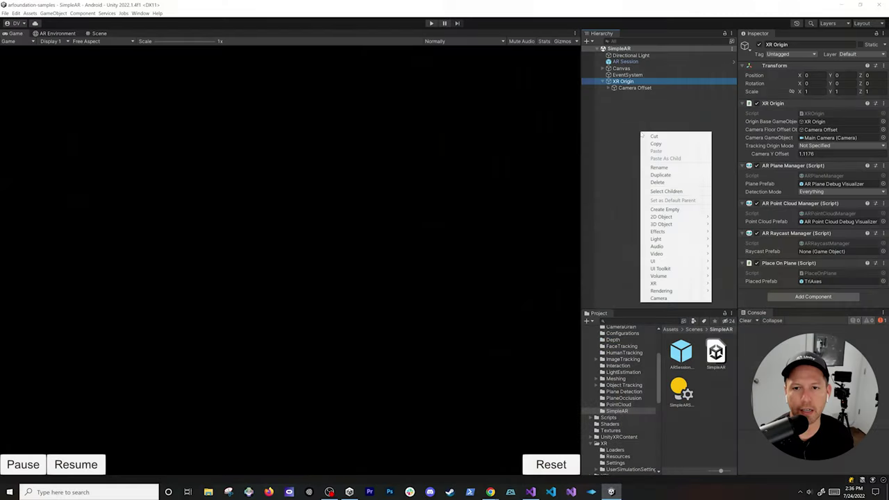
- Create a DebugMenu object in the SimpleAR Hierarchy via XR > AR Debug Menu
mouse_move(664, 291)
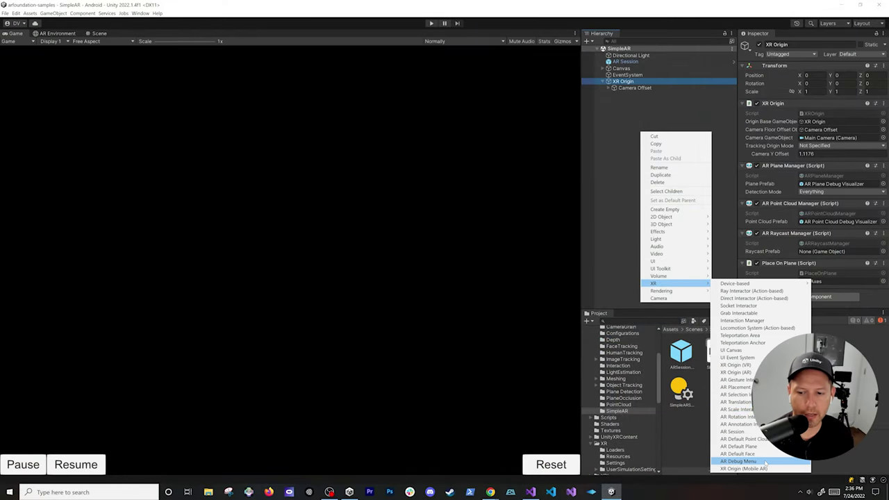
click(739, 461)
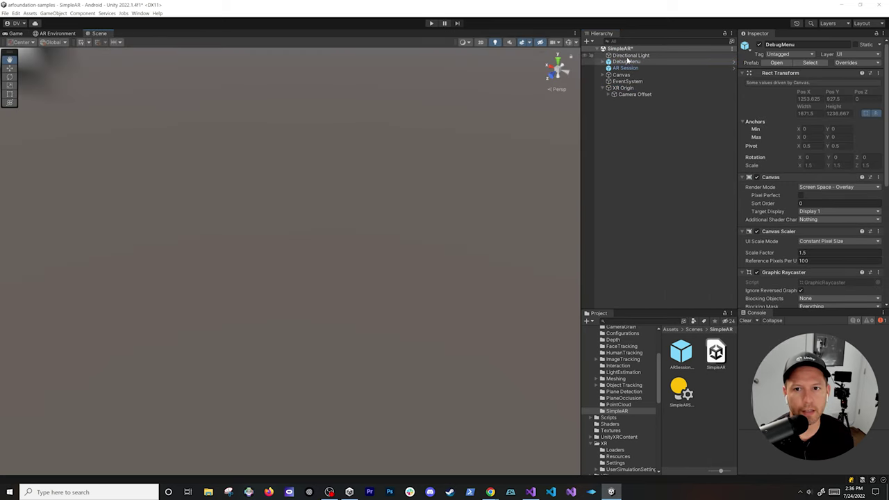
- Select the new DebugMenu and frame it in the Scene view, showing the horizon
click(622, 67)
double_click(622, 62)
scroll(422, 232, down, 3)
right_drag(423, 232, 266, 234)
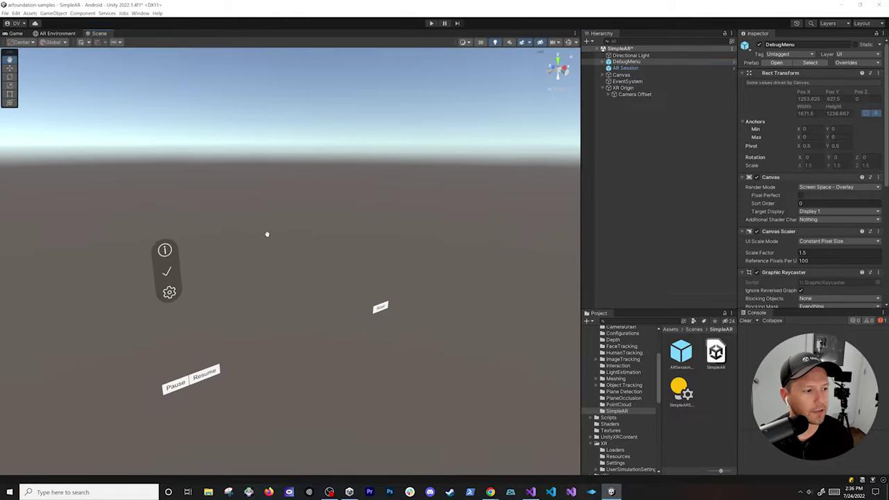
scroll(284, 226, up, 2)
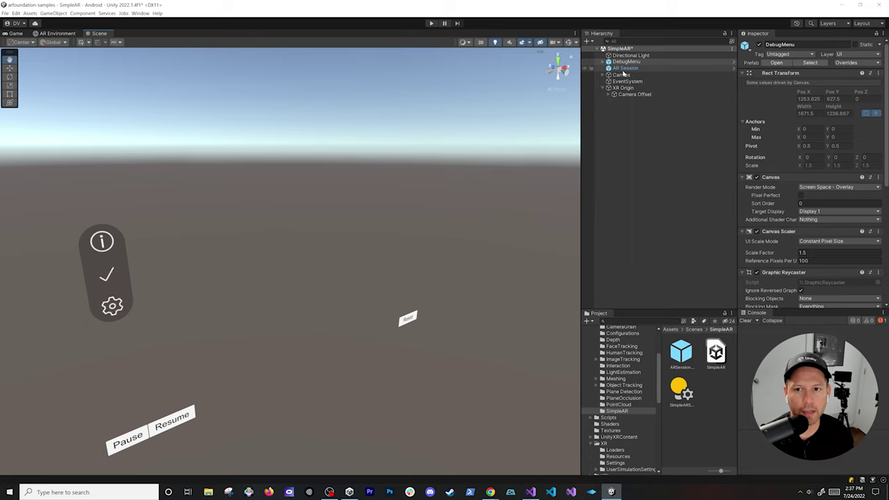
- Delete the old XR Origin and the Pause/Resume Canvas, then save SimpleAR
click(620, 88)
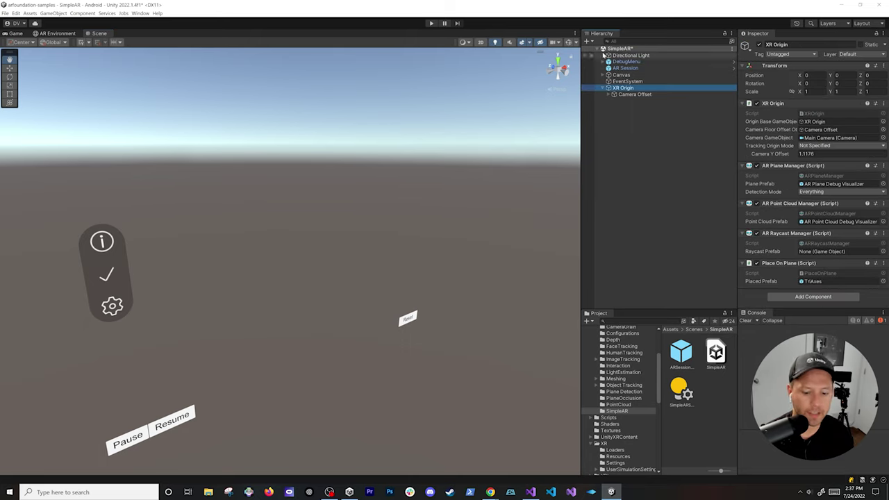
key(Delete)
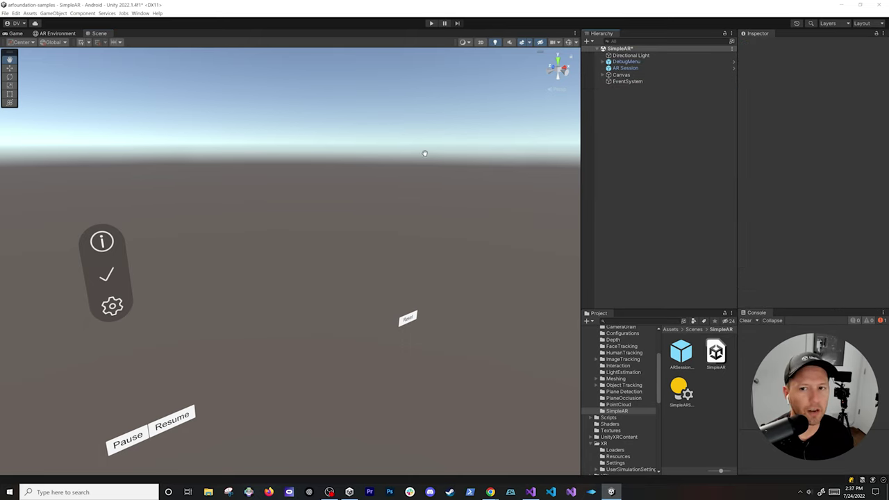
click(628, 68)
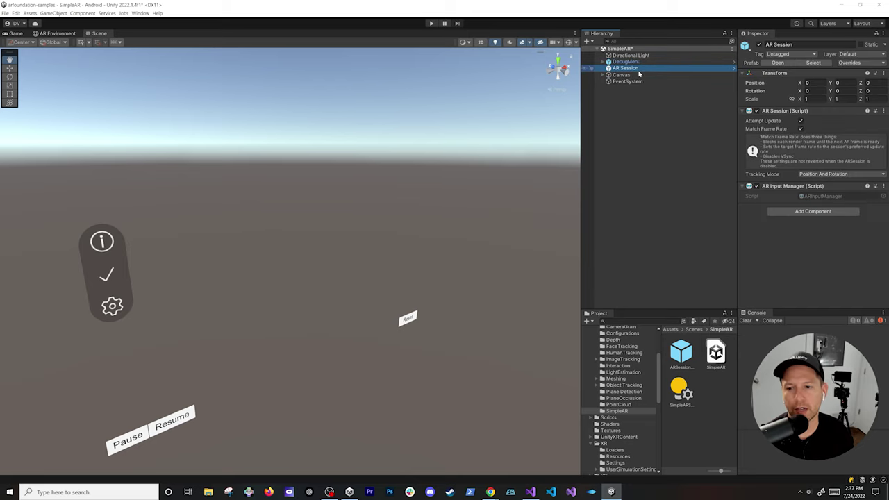
click(613, 75)
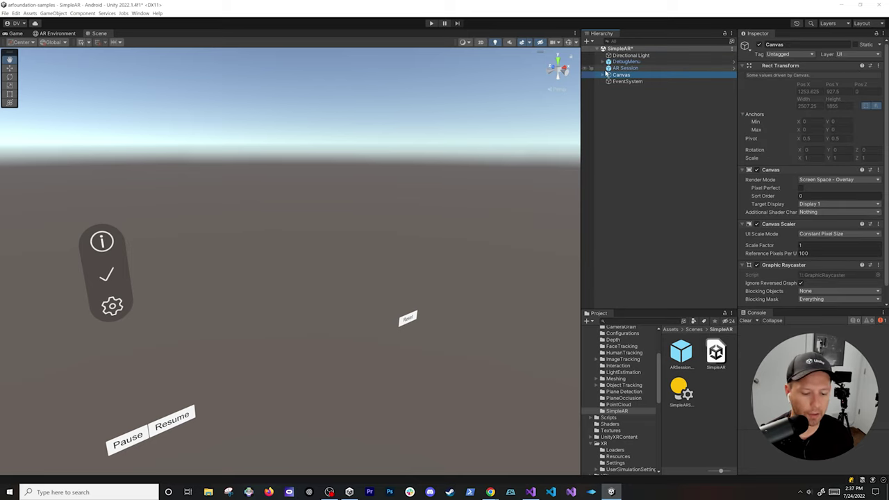
key(Delete)
key(ctrl+s)
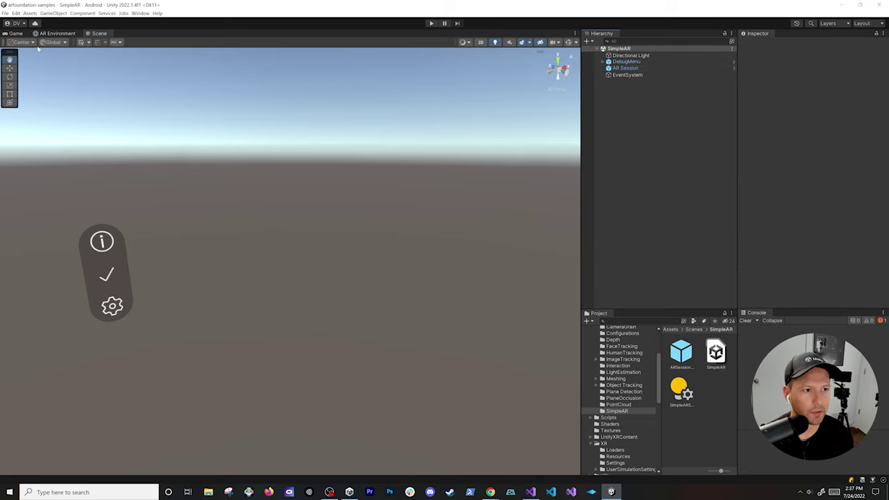
- Create an XR Origin (AR) and expand it to reveal its Camera Offset child
right_click(677, 98)
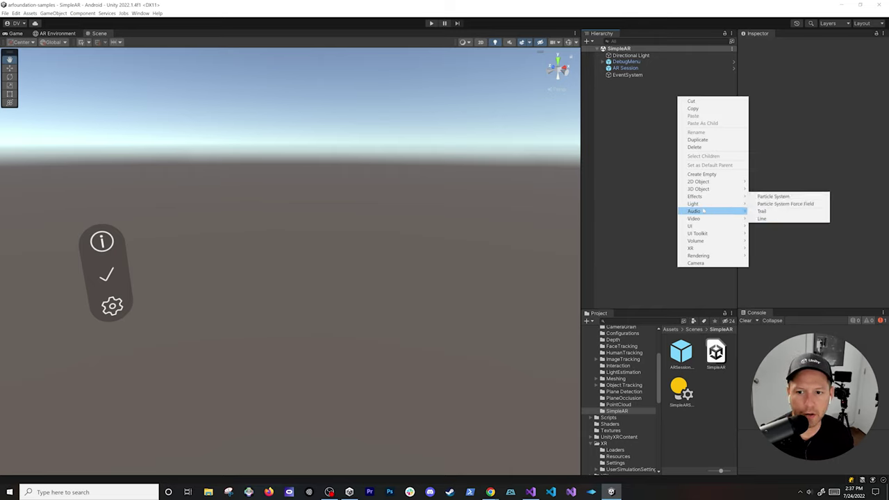
mouse_move(730, 248)
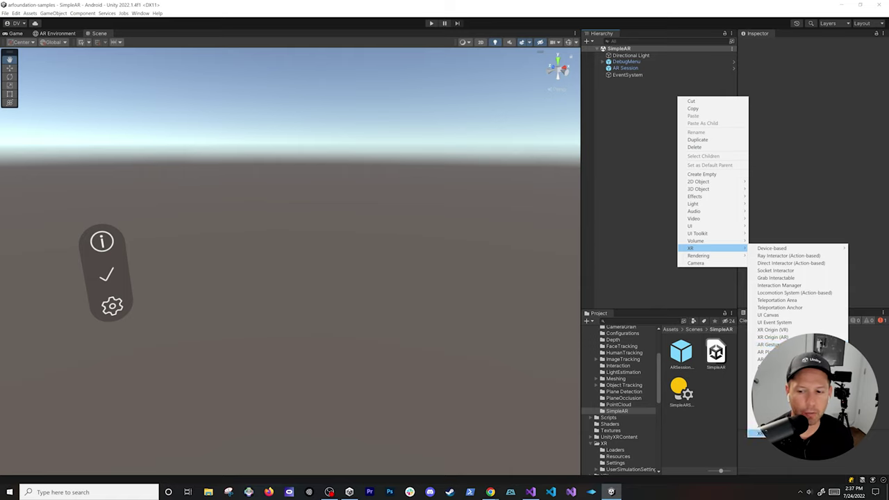
click(757, 432)
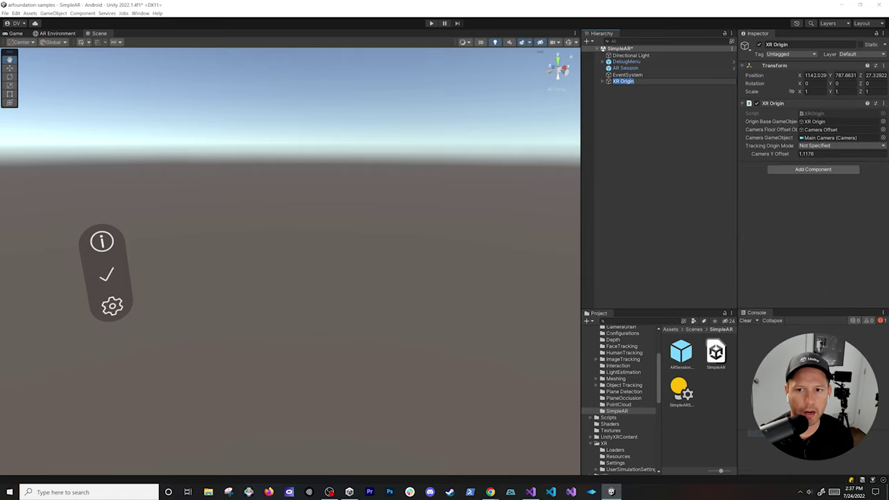
click(621, 82)
click(602, 83)
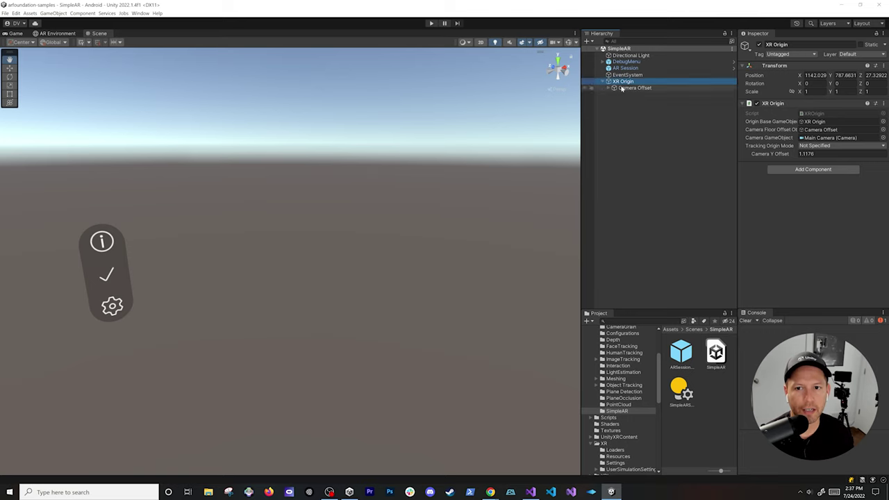
click(48, 34)
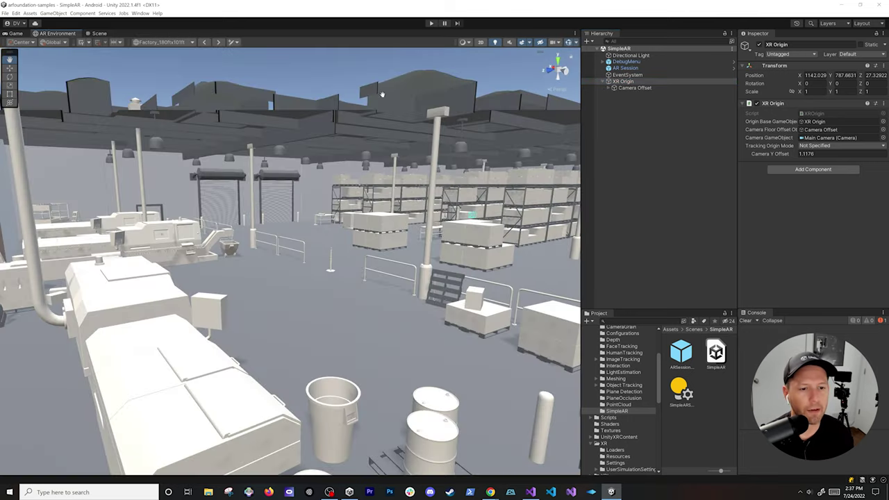
- Cycle the AR simulation environments until Office_12ftx12ft is selected
click(218, 42)
click(218, 42)
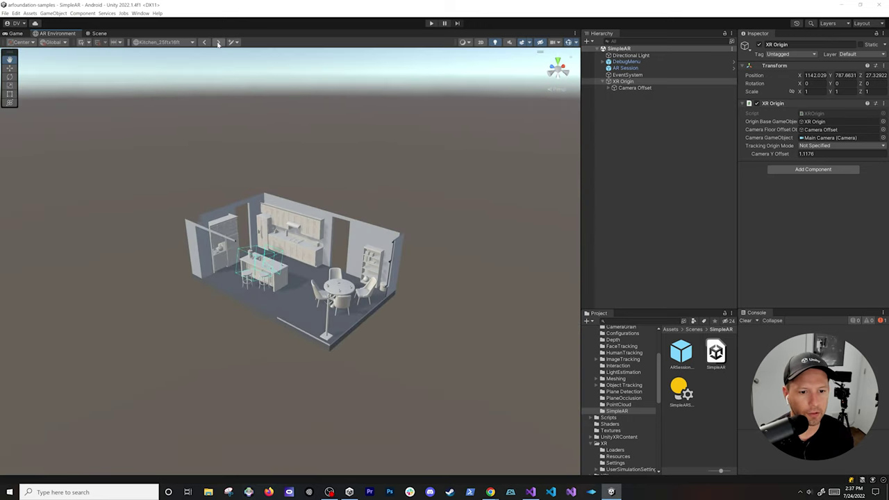
click(218, 43)
click(218, 42)
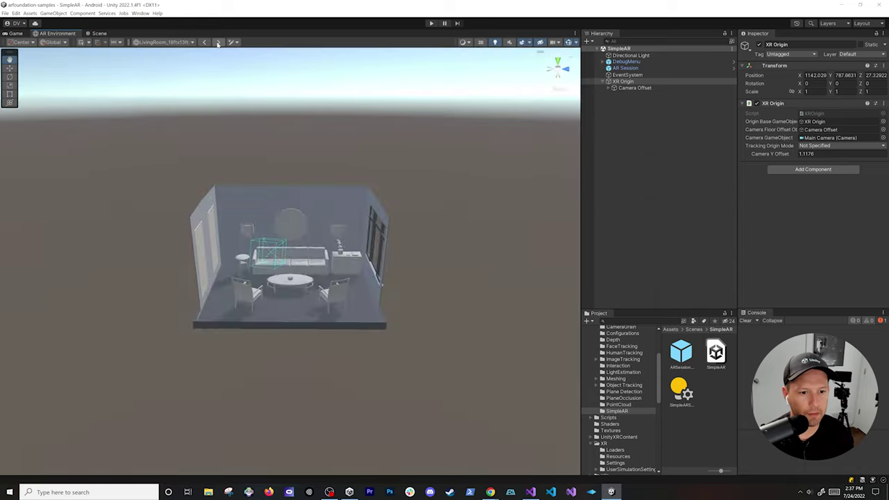
click(218, 42)
click(218, 42)
click(219, 42)
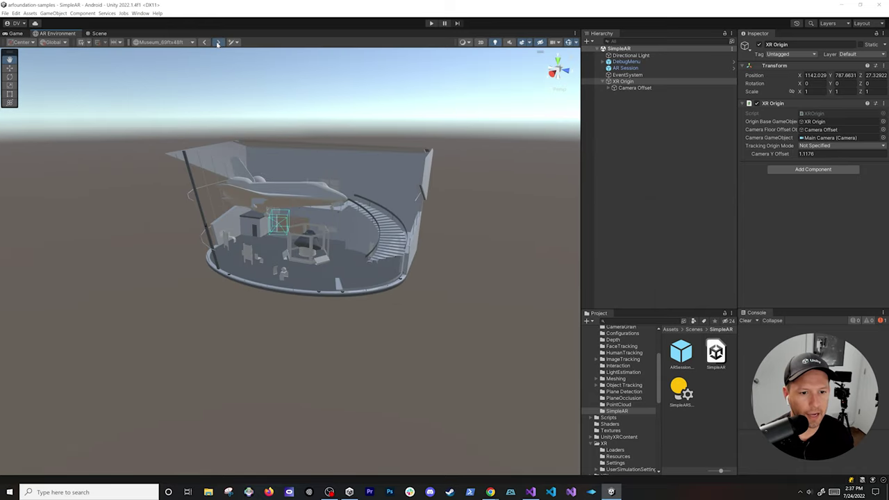
click(218, 42)
click(203, 42)
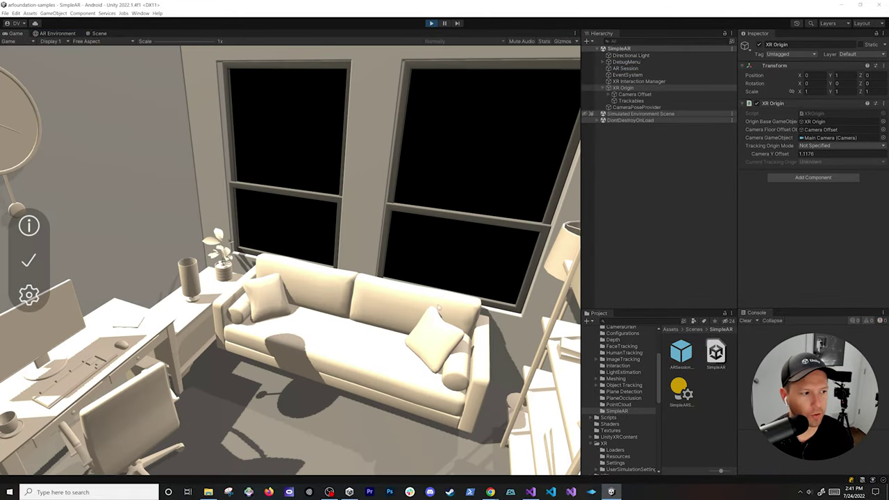
- Look around the simulated office, inspect DebugMenu and XR Origin, and show the debug menu's Stats Info
right_drag(417, 347, 458, 306)
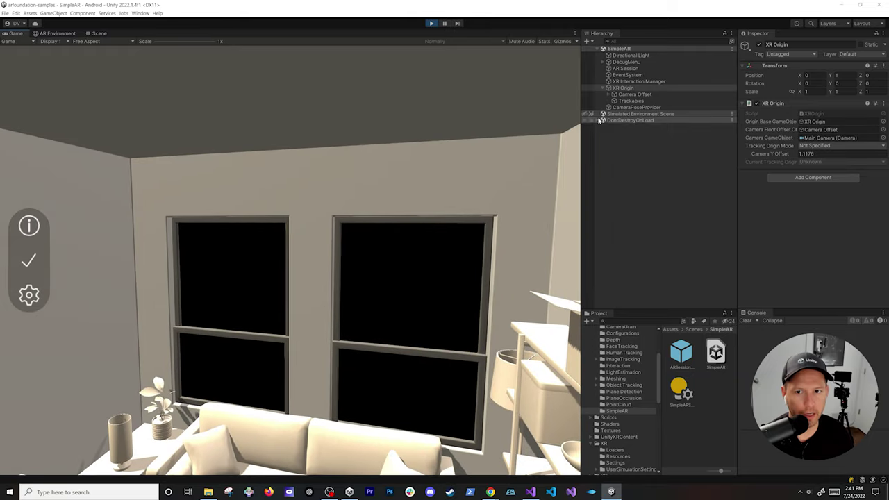
click(625, 62)
key(s)
right_drag(324, 268, 321, 317)
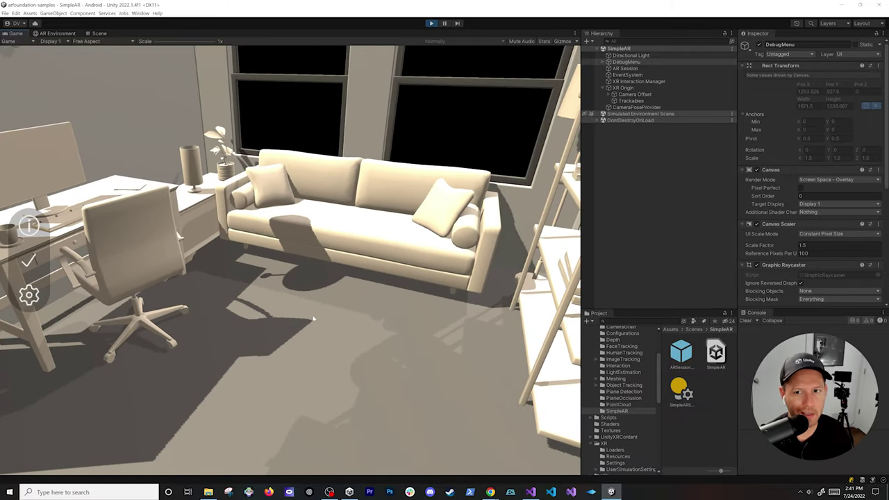
click(623, 88)
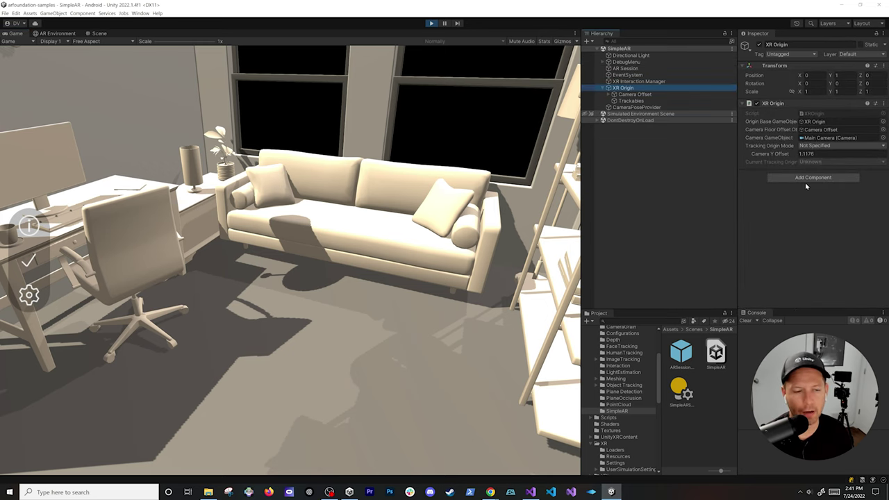
right_drag(212, 310, 278, 307)
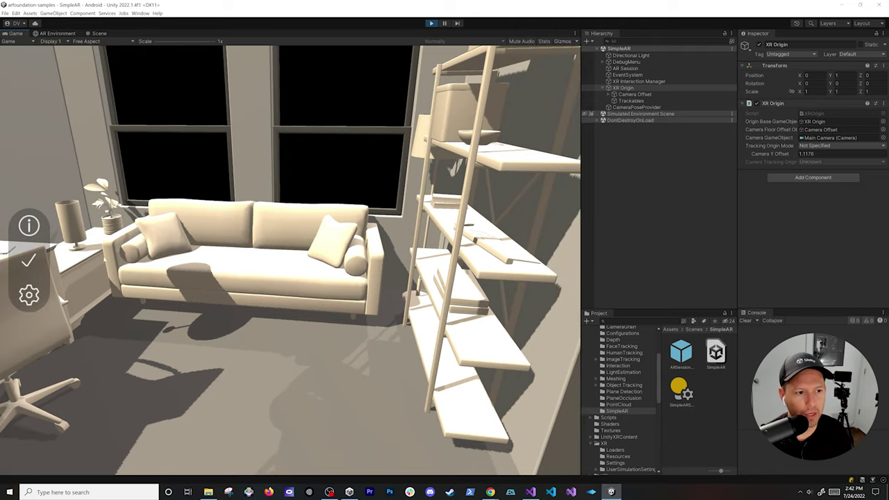
click(30, 228)
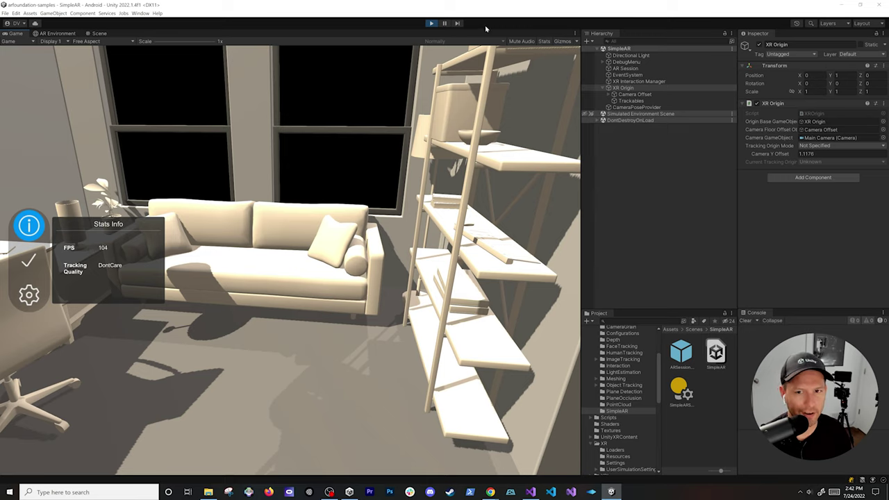
- Turn on Game view Stats, check AR Session's Tracking Mode unchanged, and open the Configurations panel
click(543, 41)
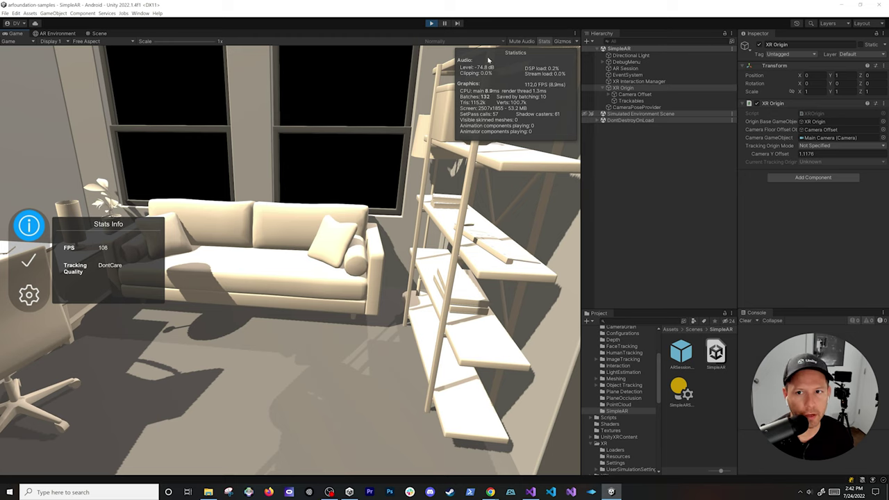
click(625, 68)
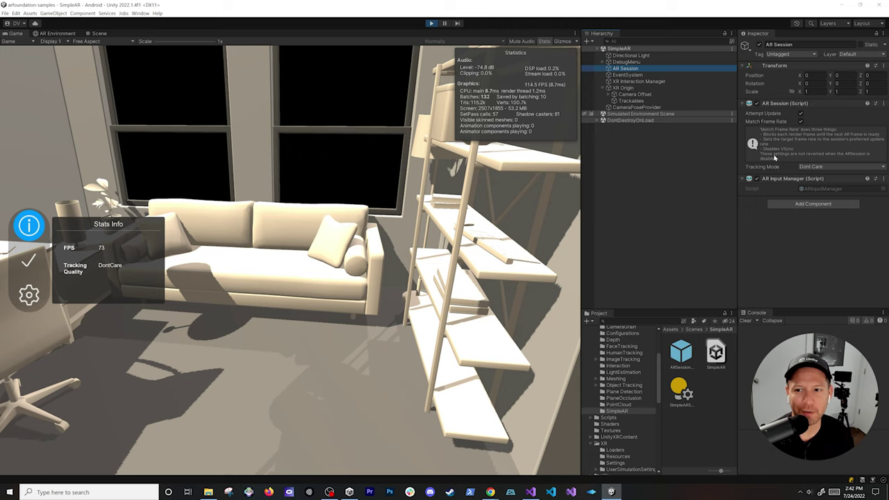
click(810, 166)
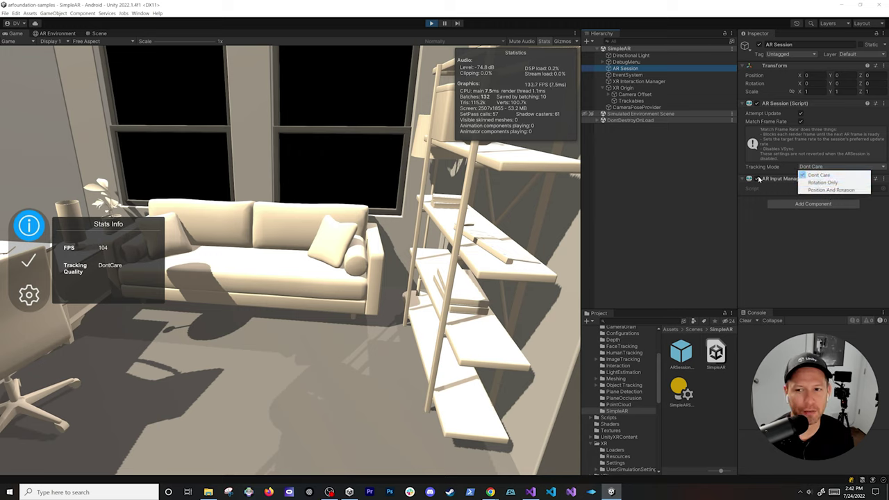
click(692, 179)
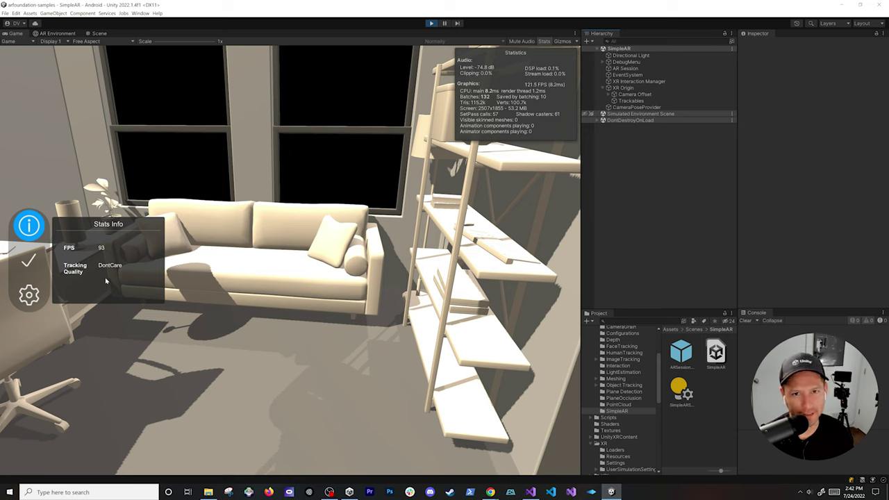
click(29, 262)
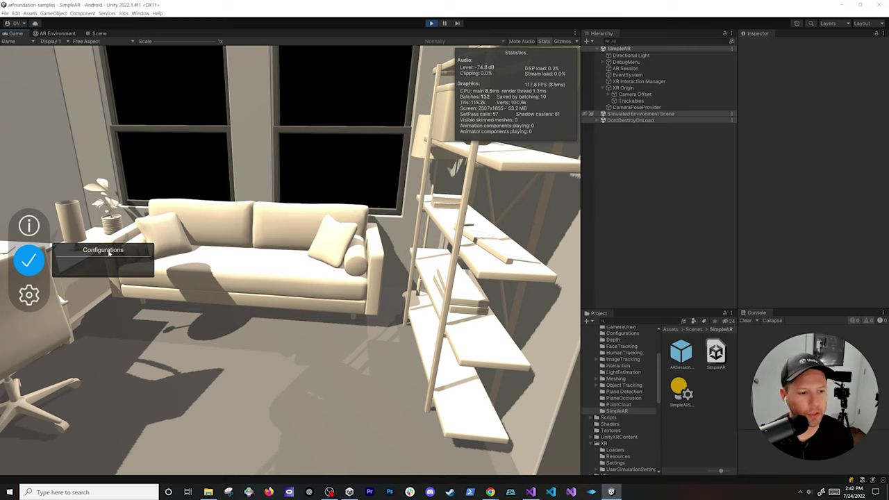
- Open Debug Options, enable the Session Origin axes, and move the camera around the office
click(29, 299)
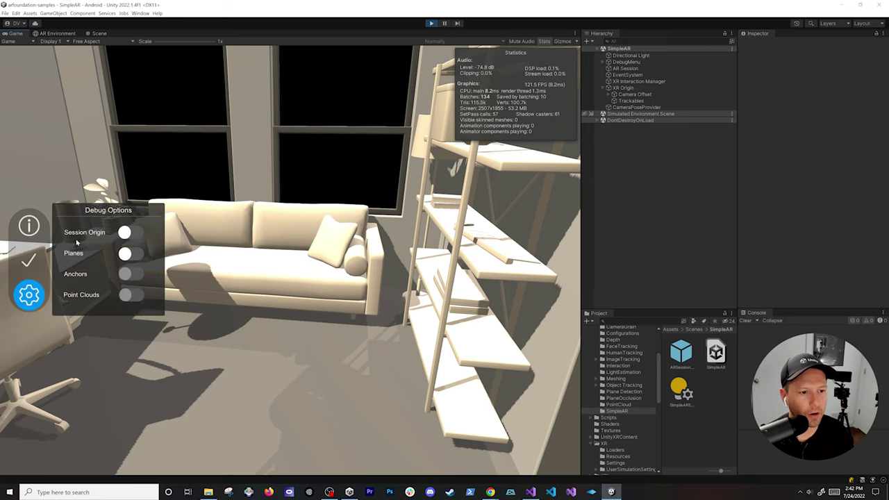
right_drag(240, 289, 247, 322)
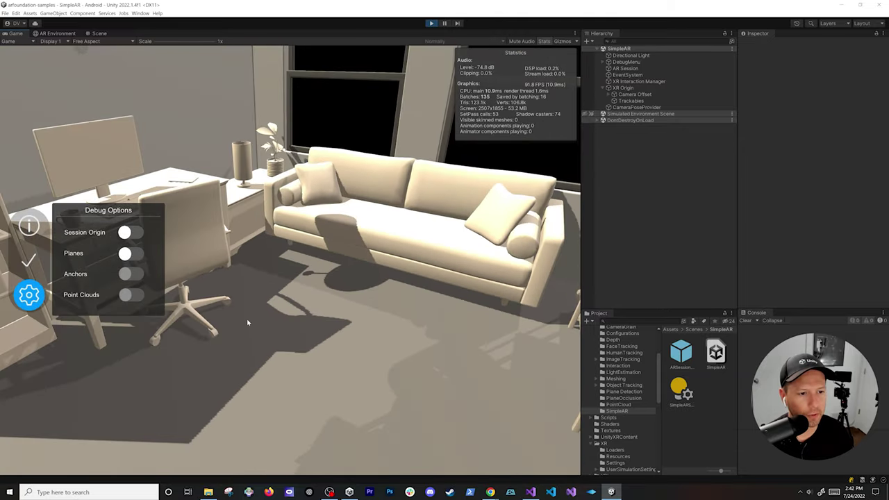
click(134, 235)
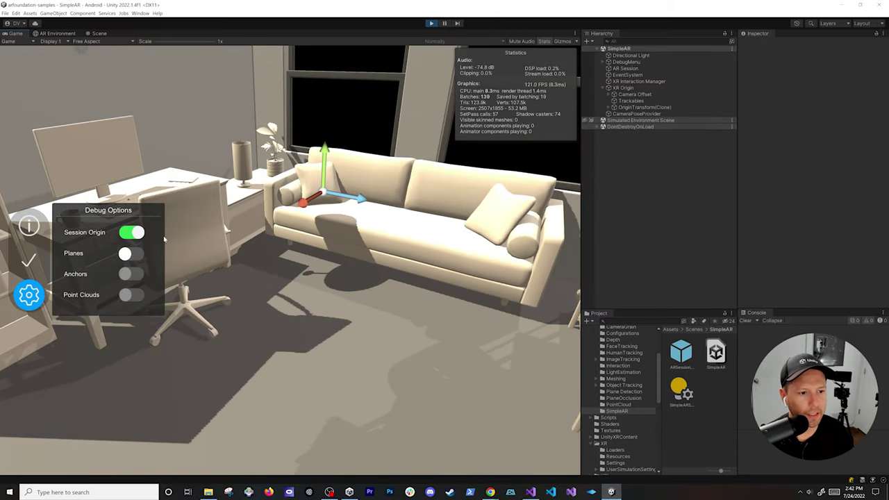
mouse_move(254, 265)
right_down()
mouse_move(253, 243)
mouse_move(271, 287)
mouse_move(266, 264)
right_up()
key(w)
key(s)
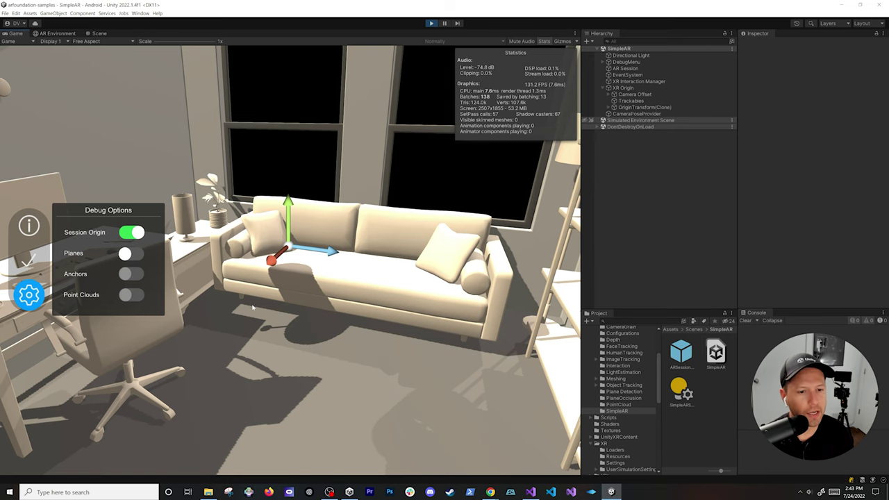
right_drag(338, 329, 332, 318)
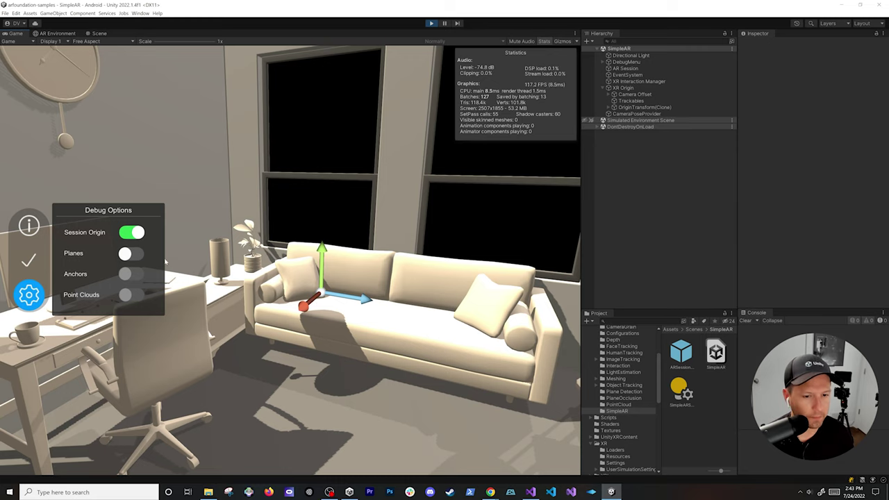
- Toggle Planes on and off while looking toward the bookshelf and desk, then stop Play mode
click(123, 257)
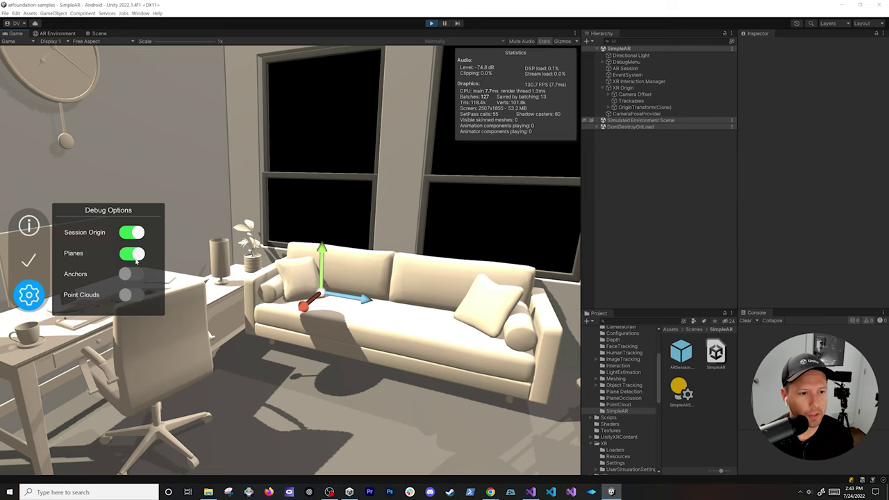
mouse_move(408, 325)
right_down()
mouse_move(372, 331)
mouse_move(410, 339)
right_up()
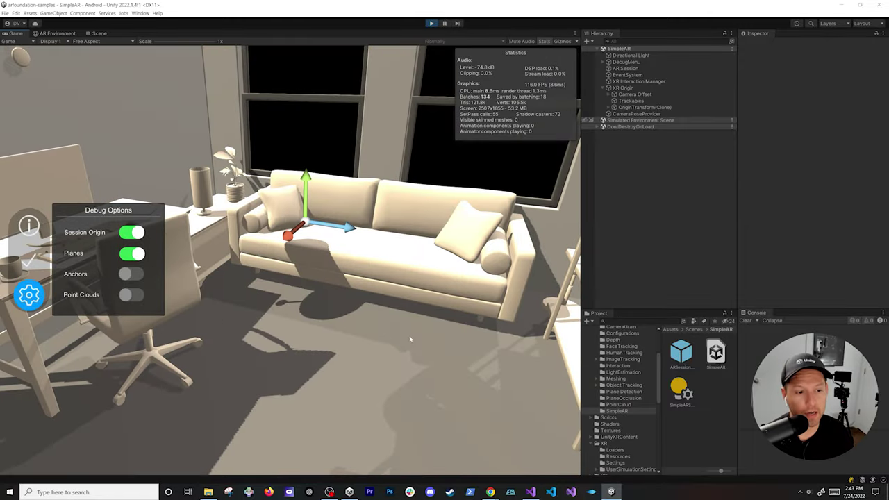
click(137, 255)
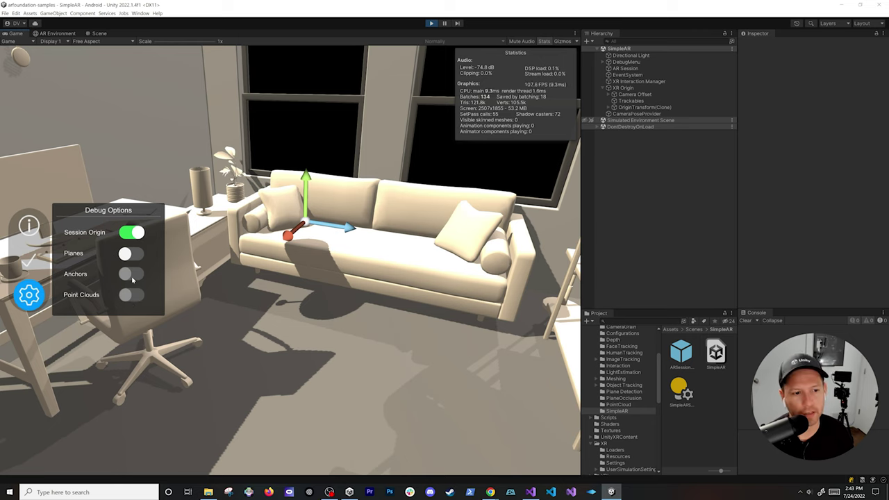
right_drag(143, 284, 330, 278)
click(431, 24)
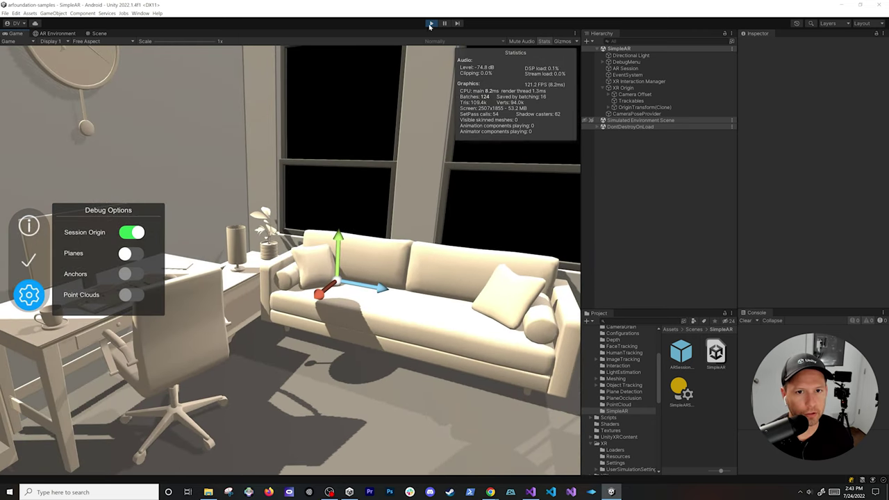
- Add AR Point Cloud Manager, AR Plane Manager and AR Anchor Manager components to XR Origin
click(628, 88)
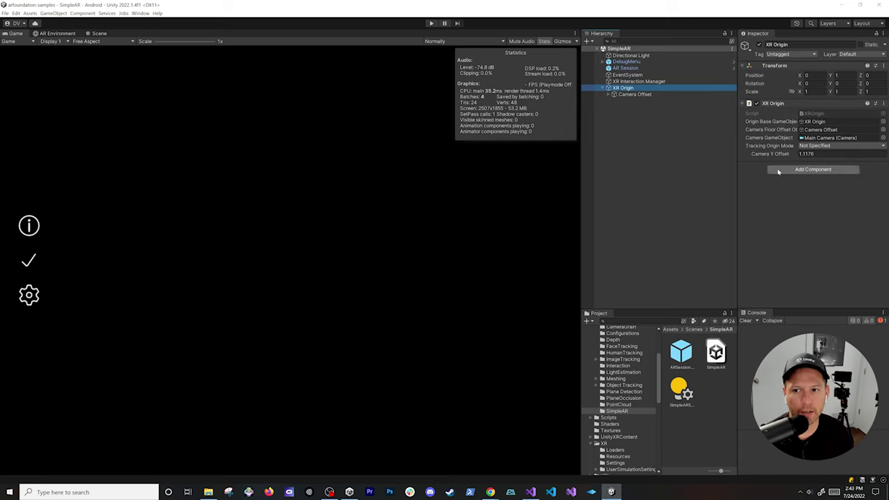
click(813, 169)
text(AR)
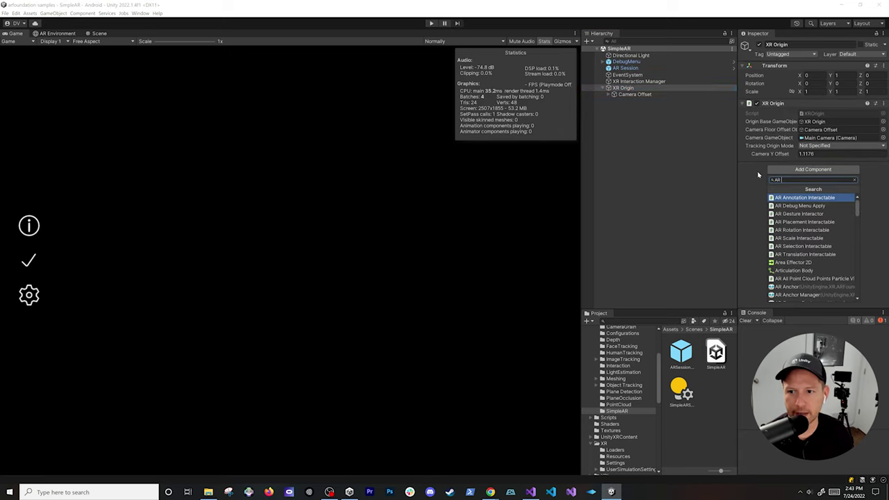
text( Point)
key(Down)
key(Down)
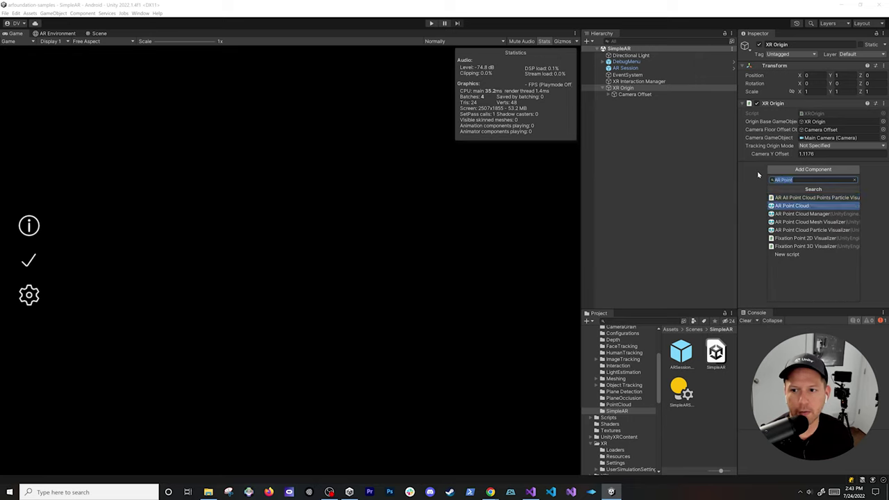
key(Return)
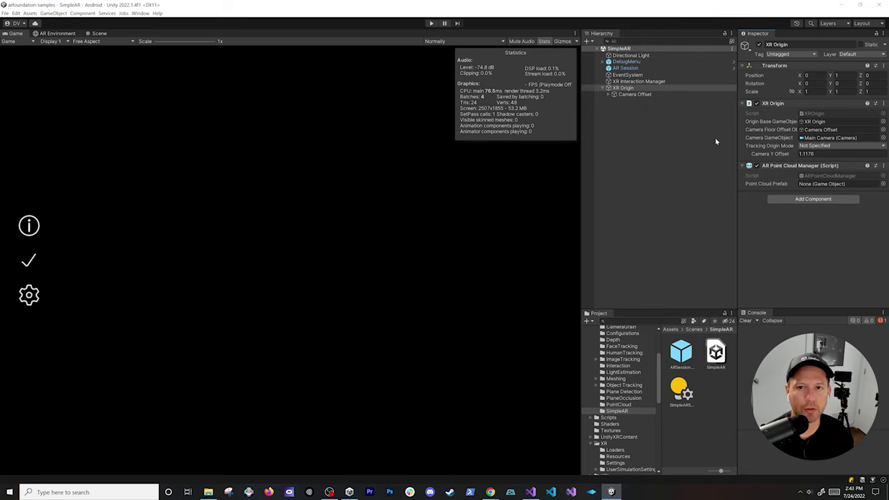
click(788, 199)
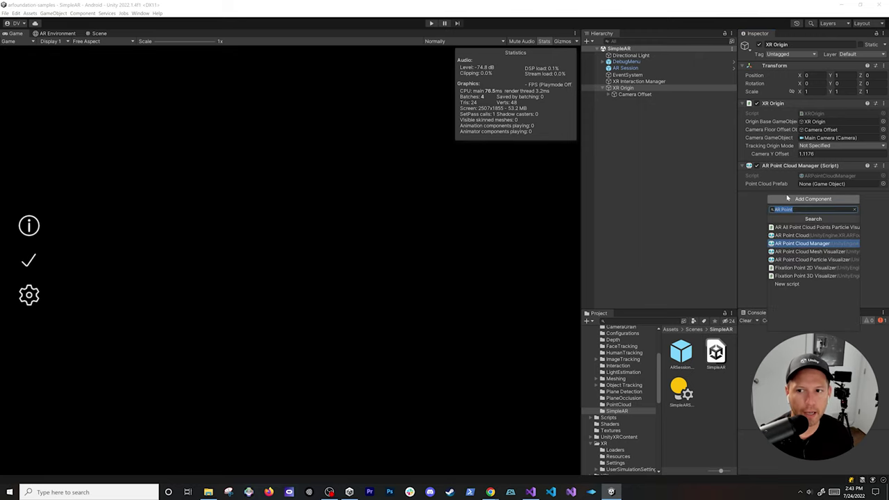
text(ar plane)
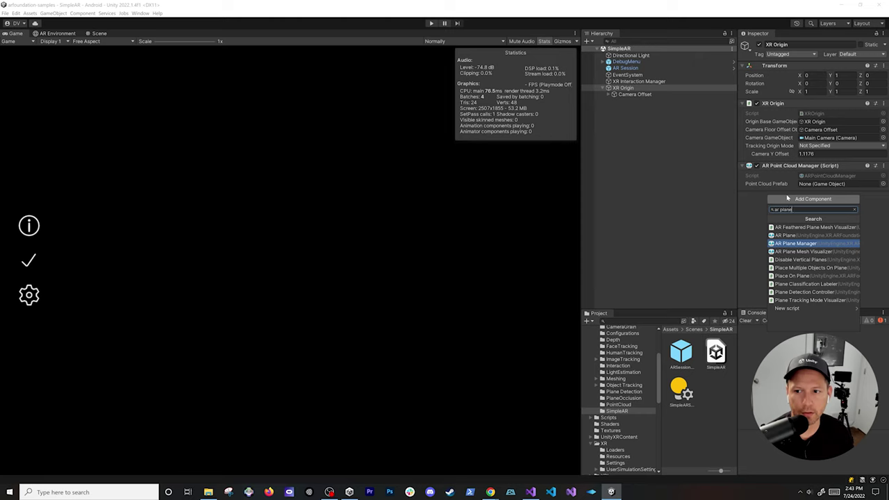
key(Return)
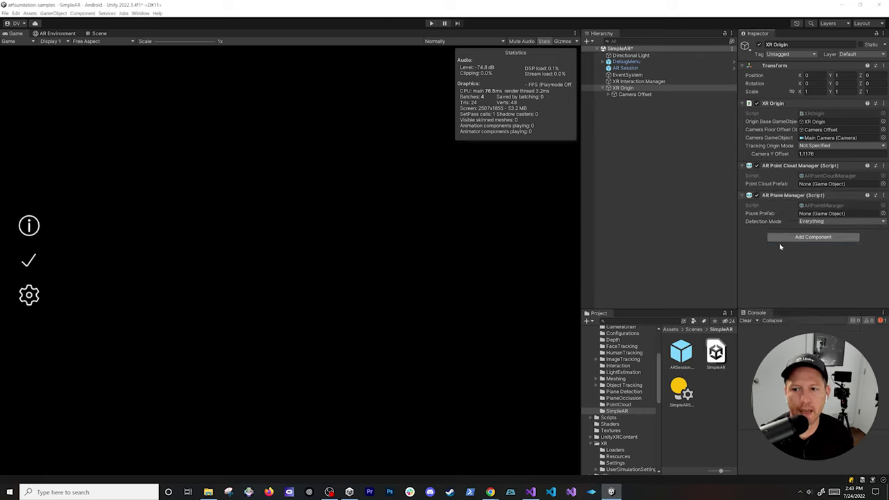
click(812, 237)
text(ar ancho)
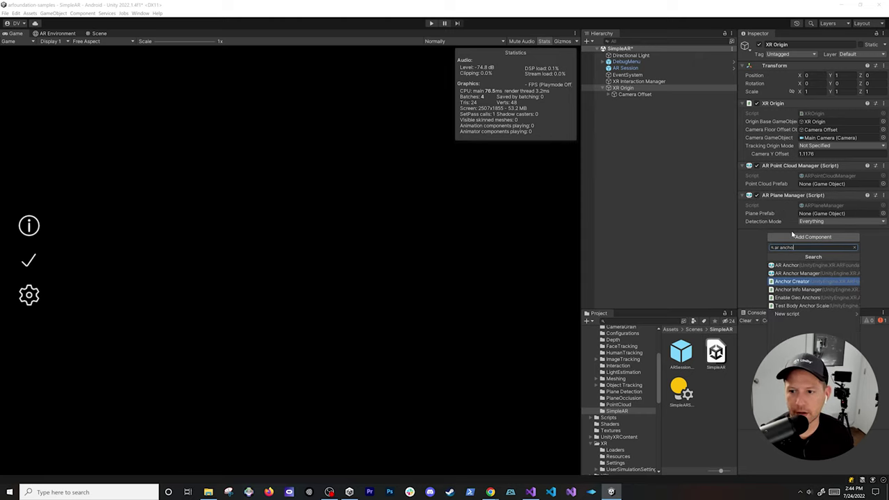
key(Up)
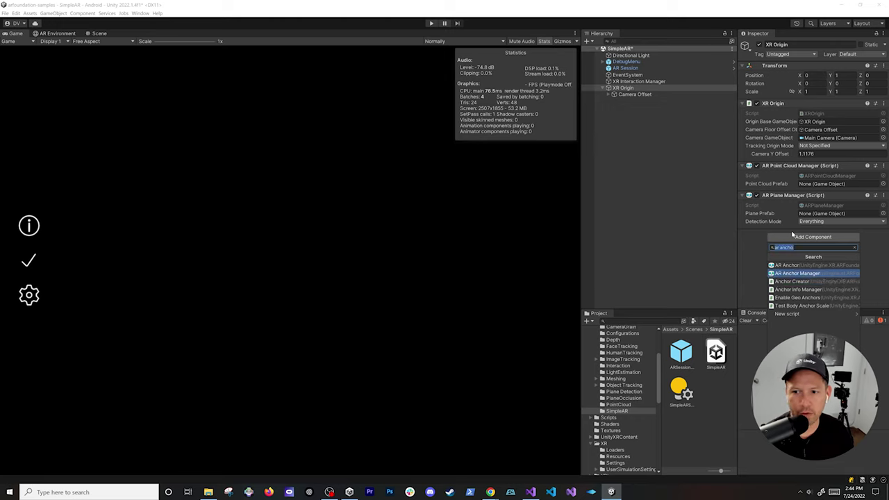
key(Return)
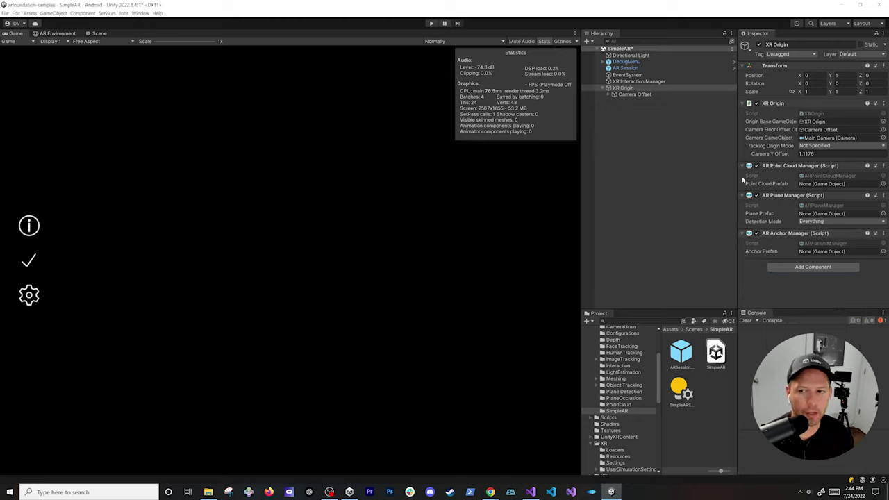
- Enter Play mode and look around the simulated room toward the floor
click(430, 24)
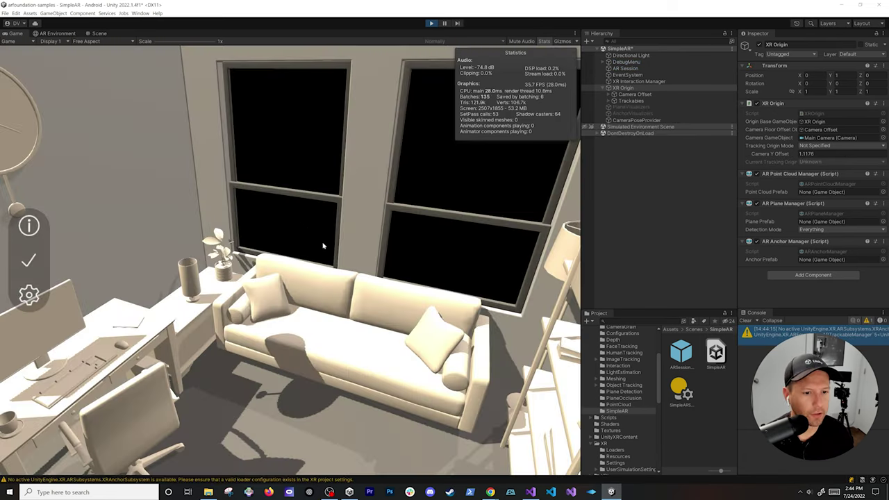
right_drag(324, 246, 250, 292)
right_drag(68, 252, 207, 280)
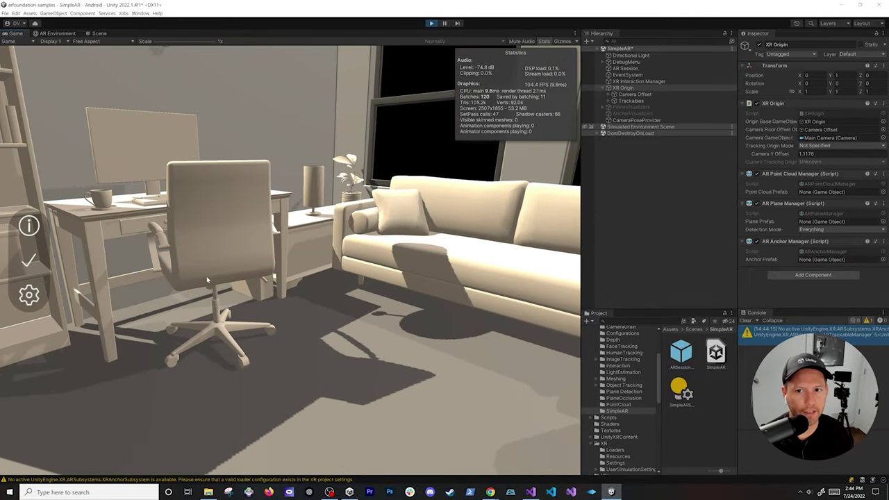
- Inspect the ARPointCloud and ARPlane trackables under Trackables, then open Debug Options and try Anchors
click(614, 101)
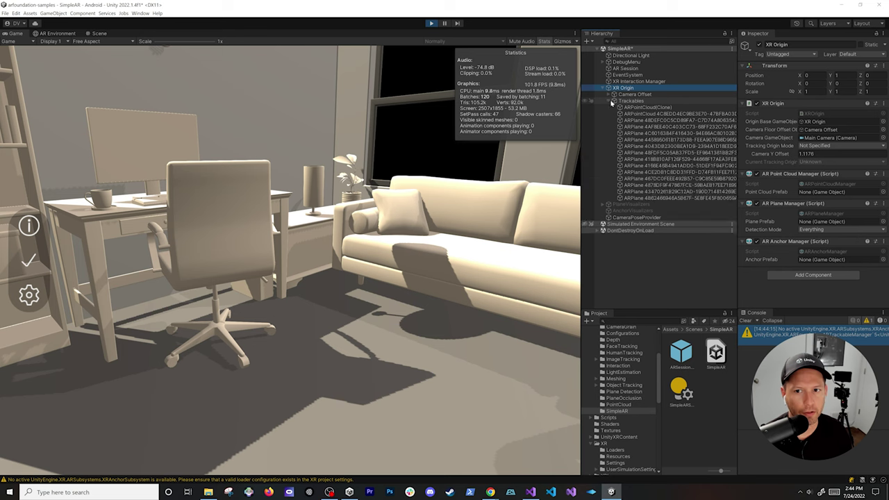
click(643, 109)
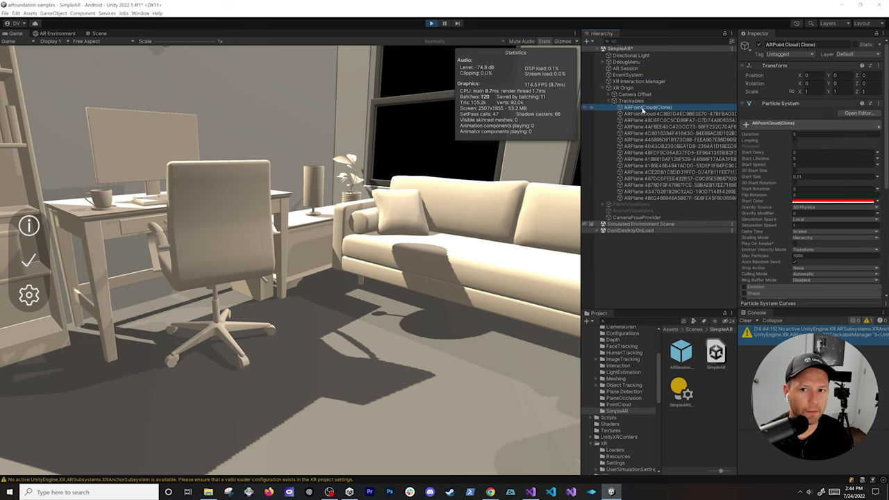
click(640, 114)
click(636, 126)
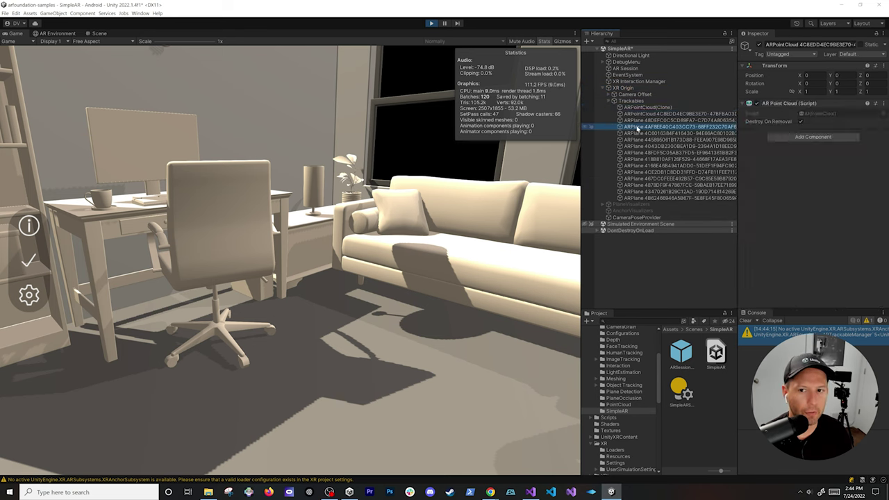
click(42, 299)
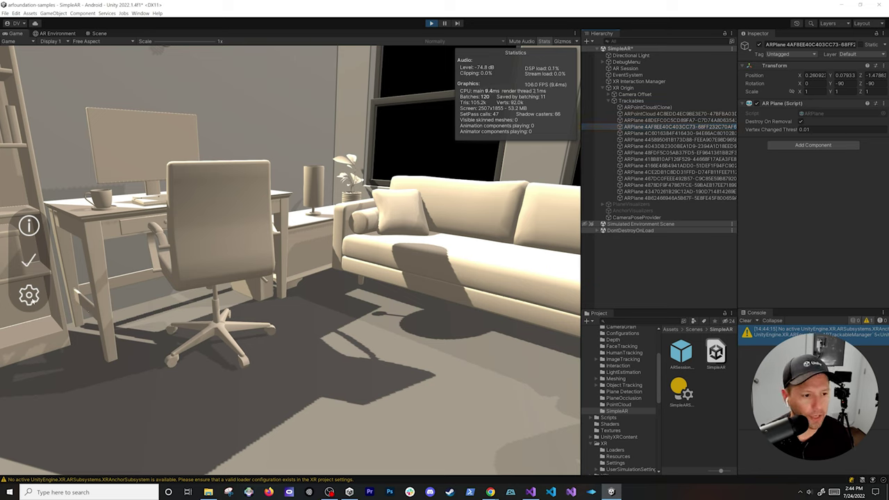
click(32, 300)
click(125, 274)
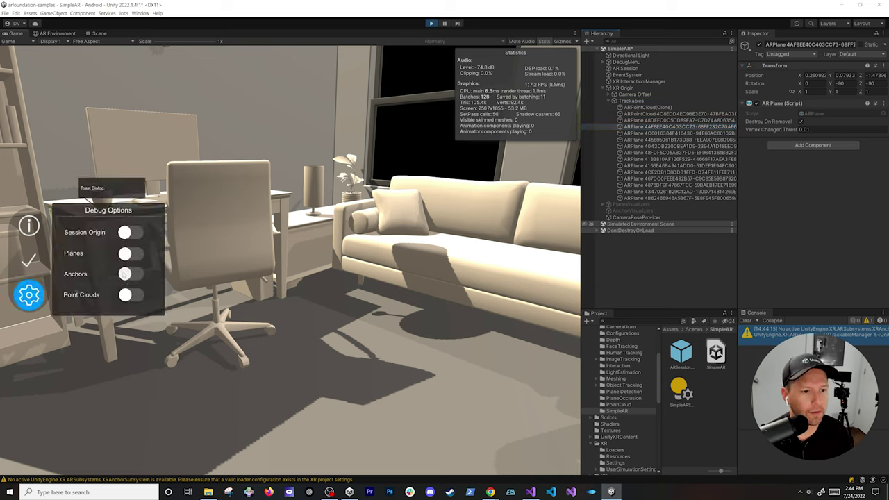
- Toggle red plane outlines on and off while viewing the sofa, desk and window
click(129, 253)
right_drag(128, 254, 199, 298)
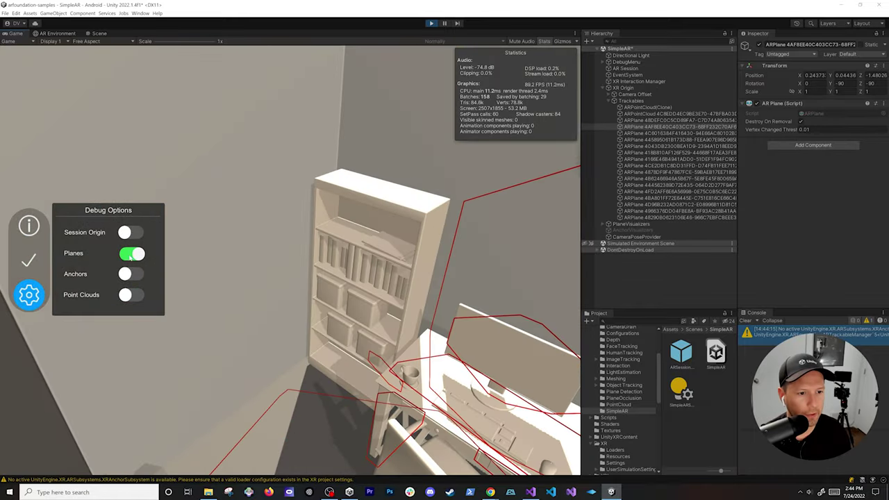
click(134, 254)
right_drag(159, 266, 397, 314)
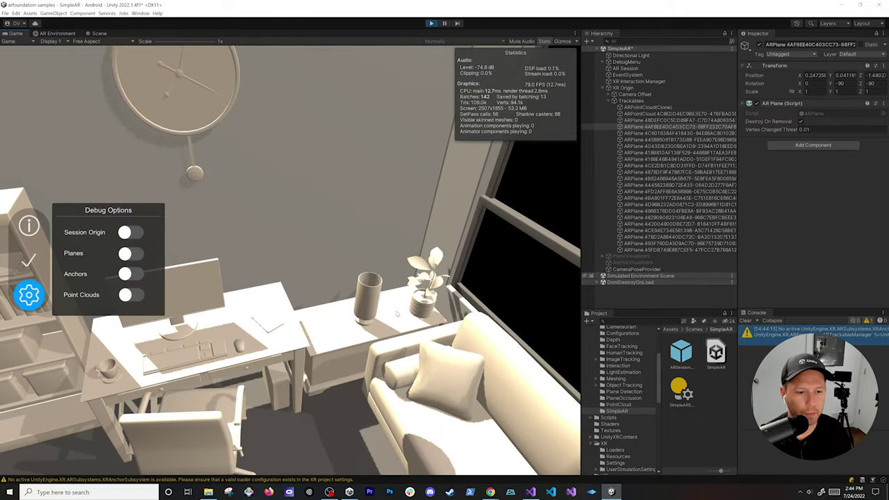
click(131, 254)
right_drag(131, 254, 222, 297)
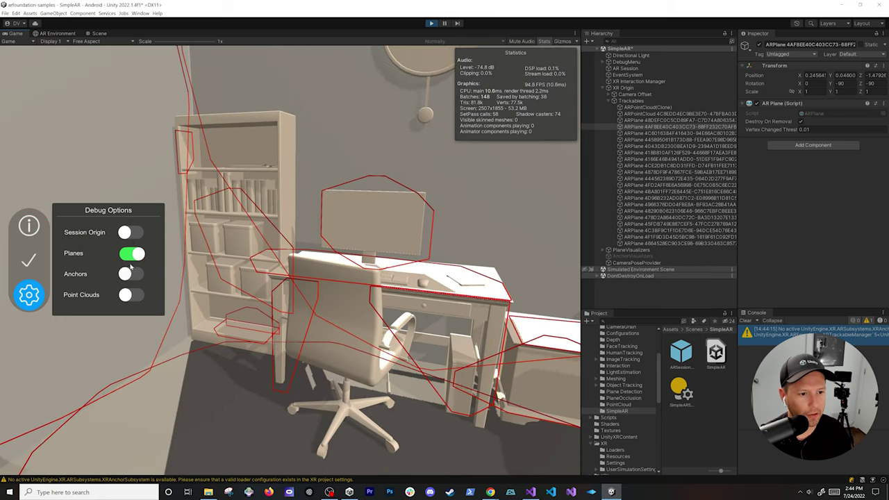
click(131, 254)
- Enable Point Clouds and move toward the desk to see points on the wall
click(127, 294)
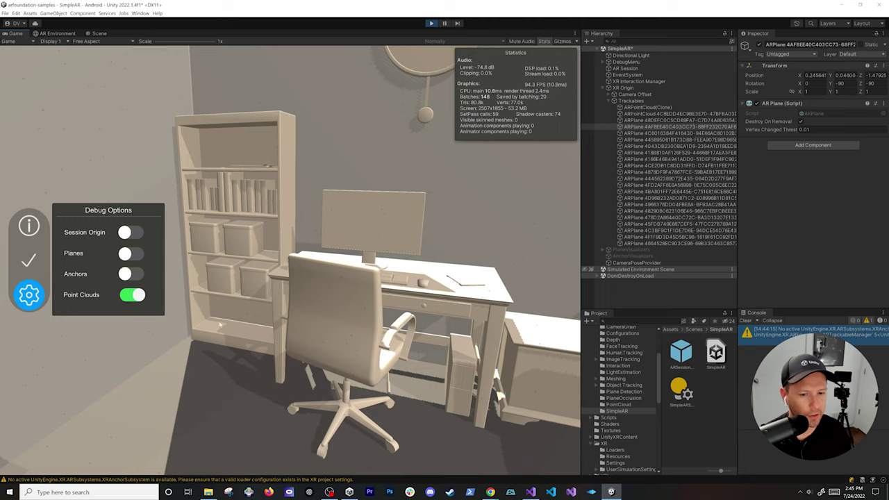
key(w)
key(w)
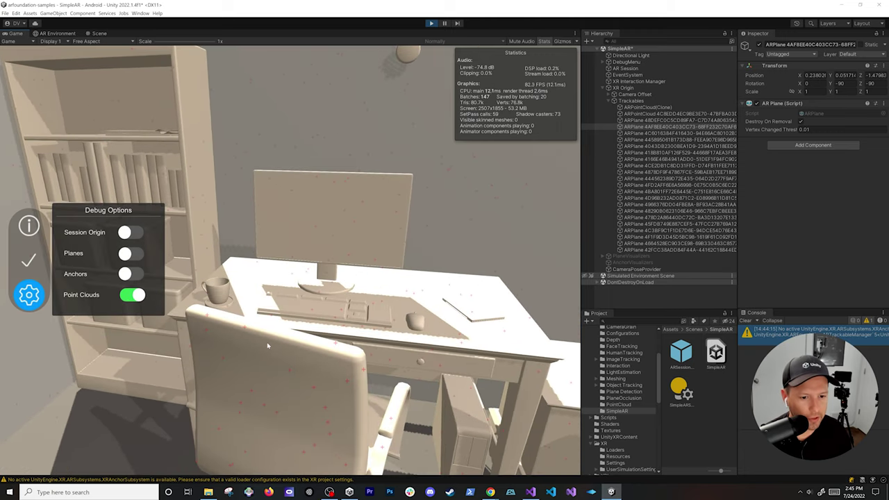
key(w)
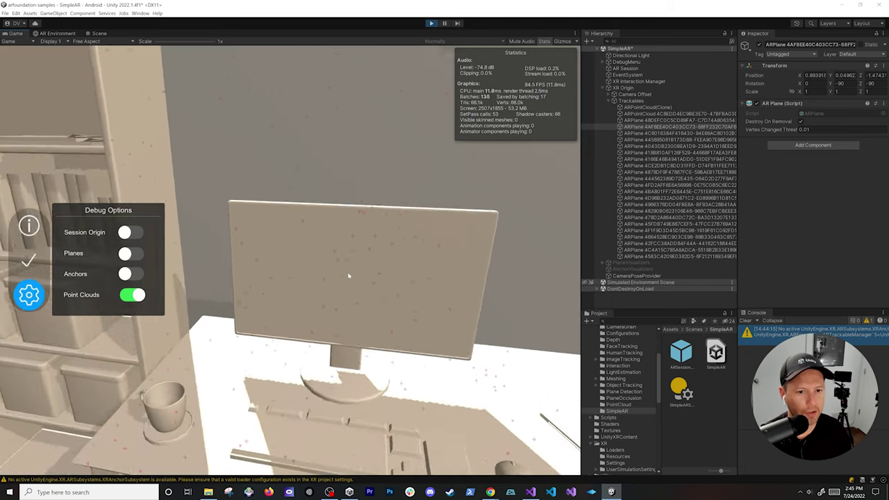
right_drag(350, 275, 264, 224)
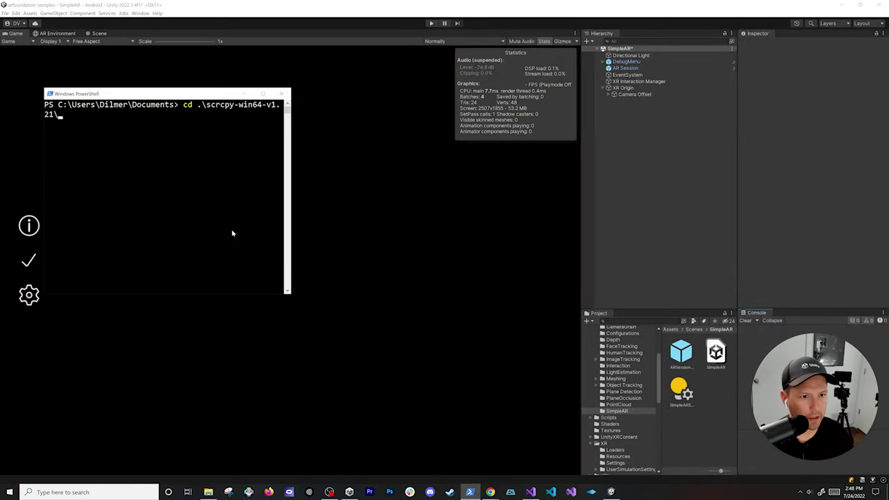
- Enter the scrcpy-win64-v1.21 folder in PowerShell and run .\scrcpy.exe
key(Return)
text(.\scrcpy.exe)
key(Return)
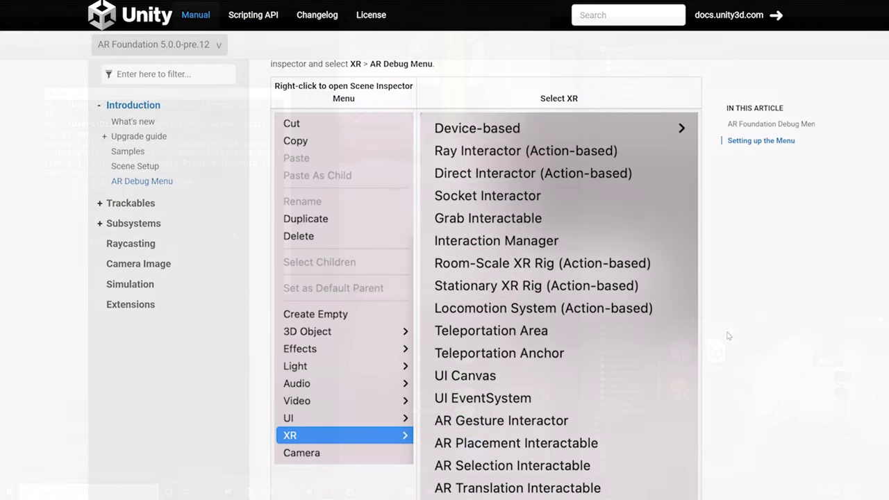
scroll(722, 335, up, 2)
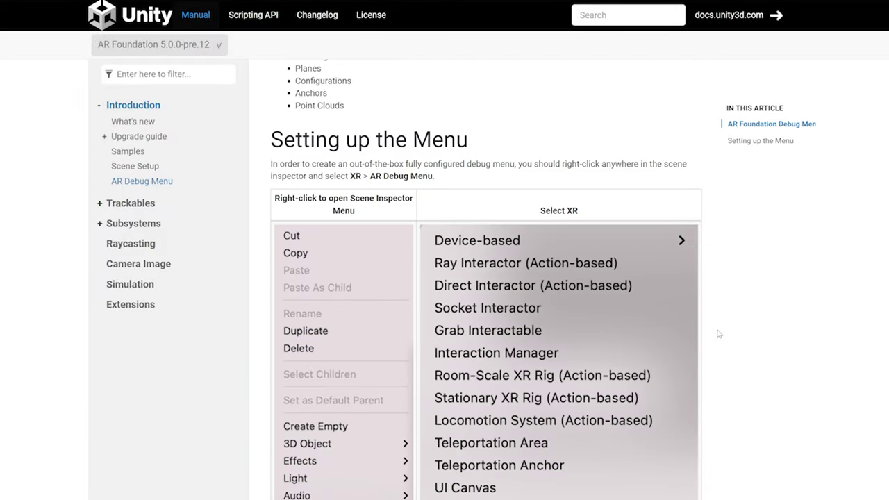
scroll(719, 334, up, 3)
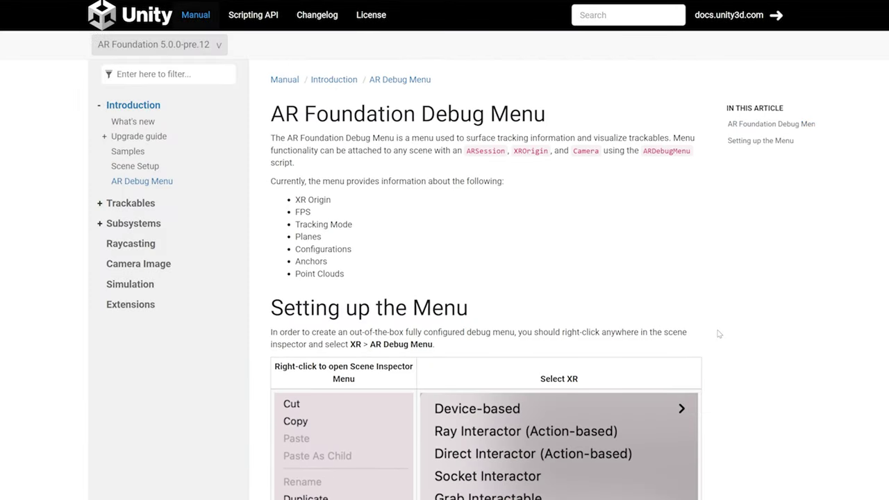